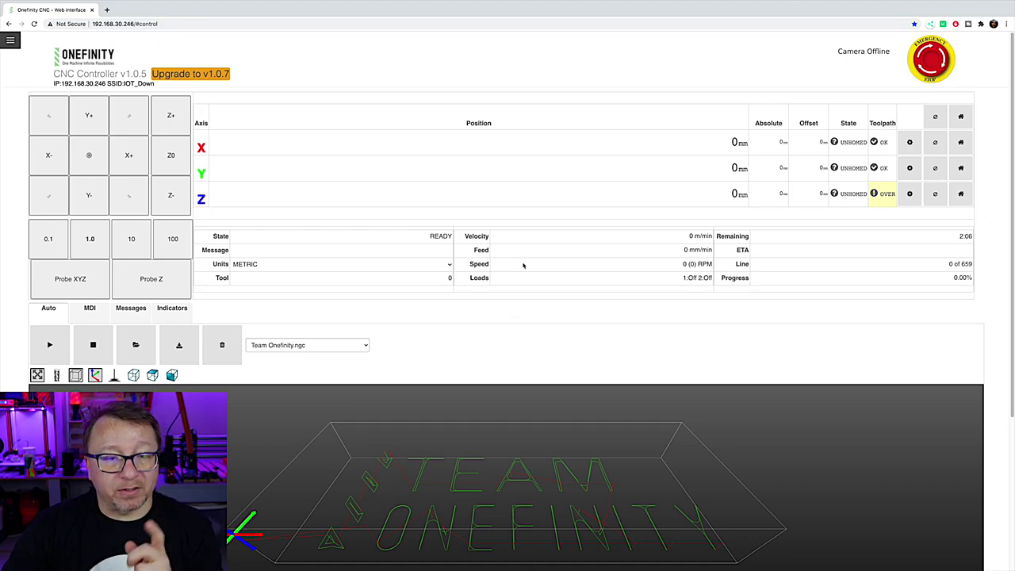
Go to Admin > General and start the firmware upgrade to version 1.0.7.
left_click(10, 39)
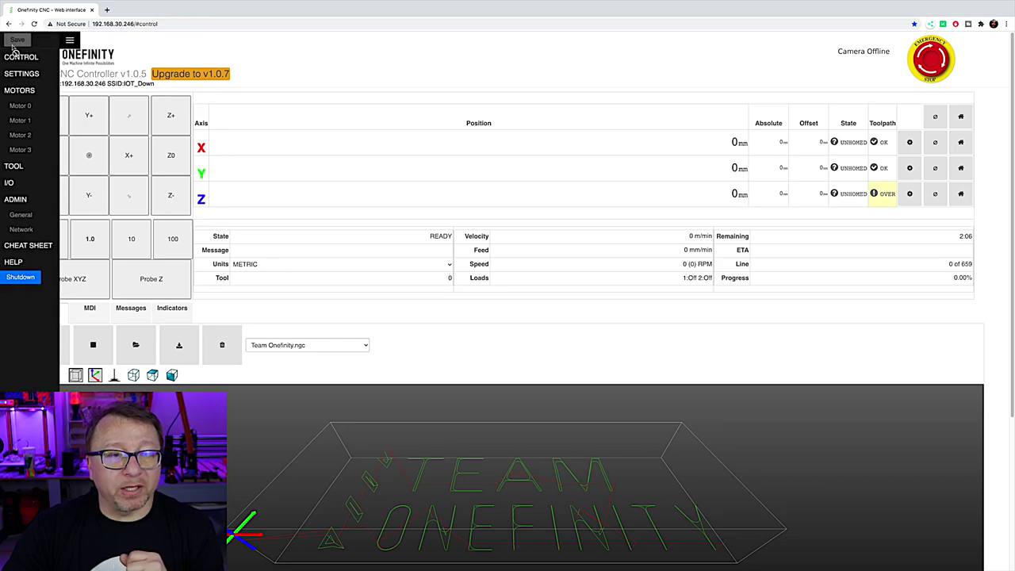
left_click(20, 215)
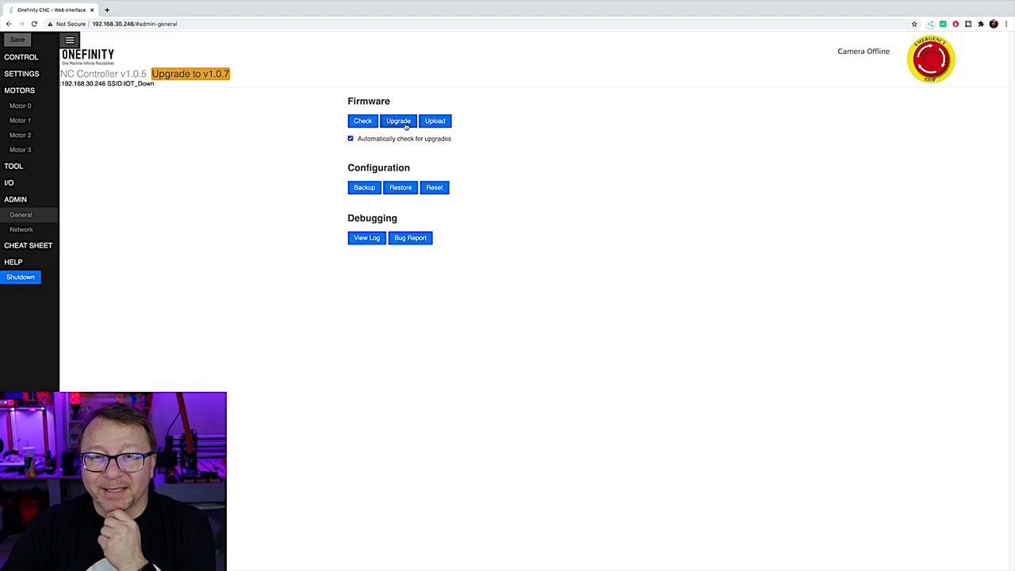
left_click(398, 121)
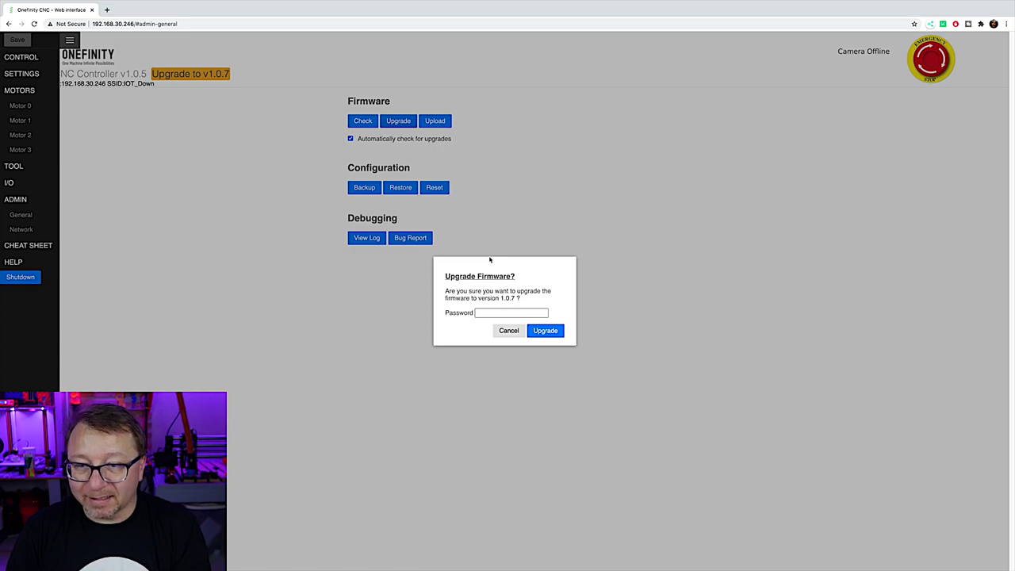
Submit an upgrade password, dismiss the Invalid password alert, and retry the 1.0.7 upgrade.
left_click(512, 314)
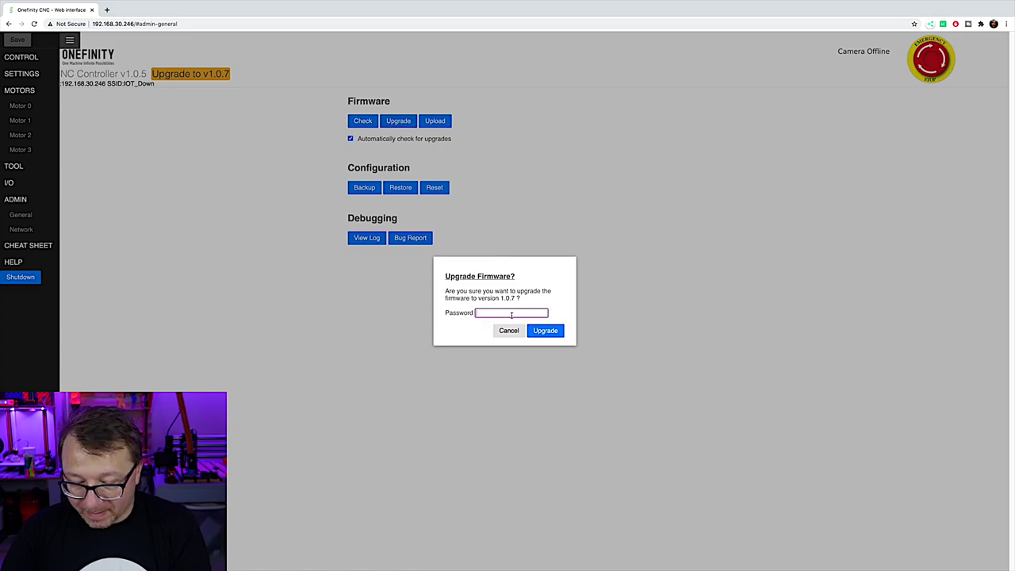
type("••••••")
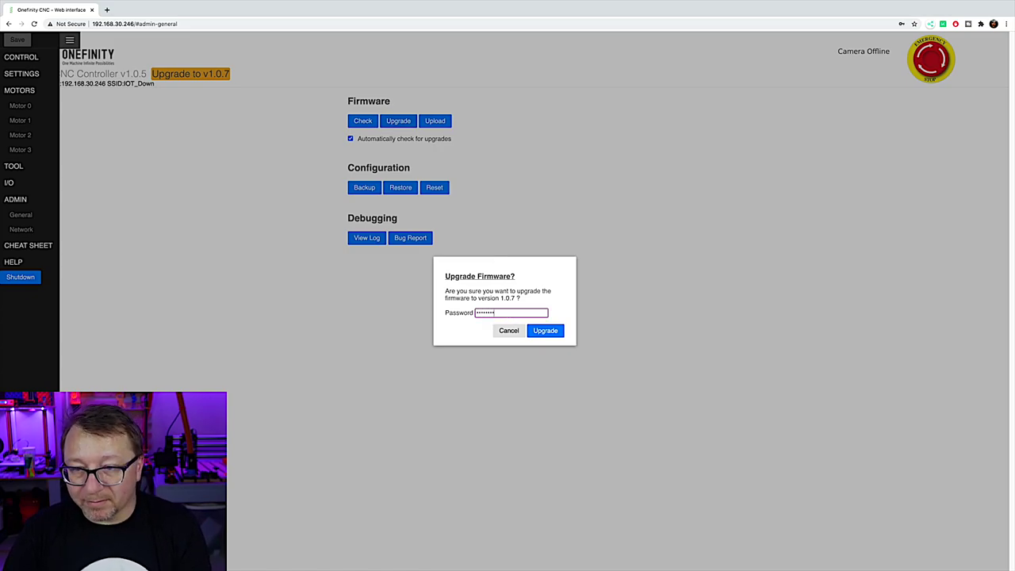
key("Return")
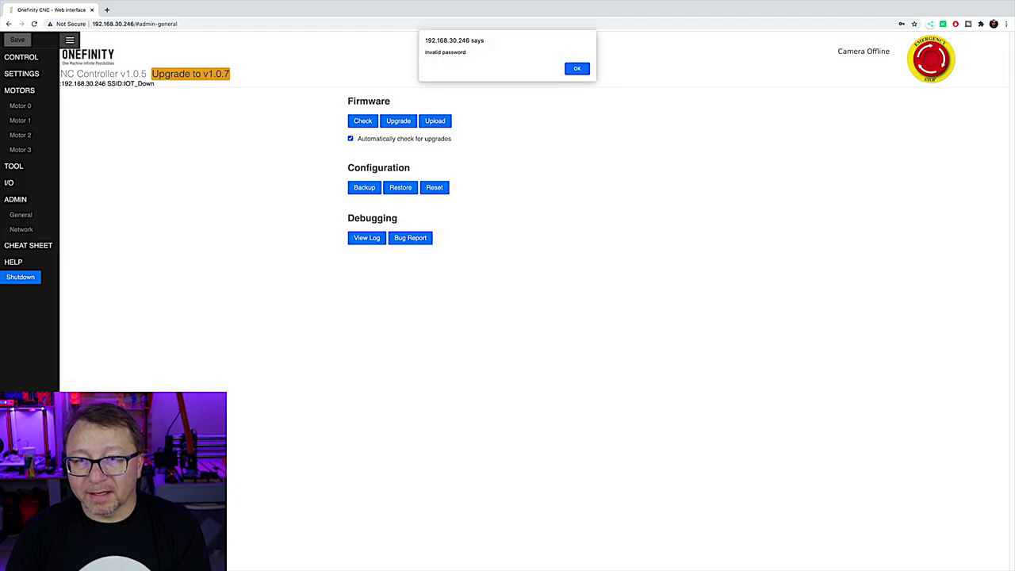
key("Return")
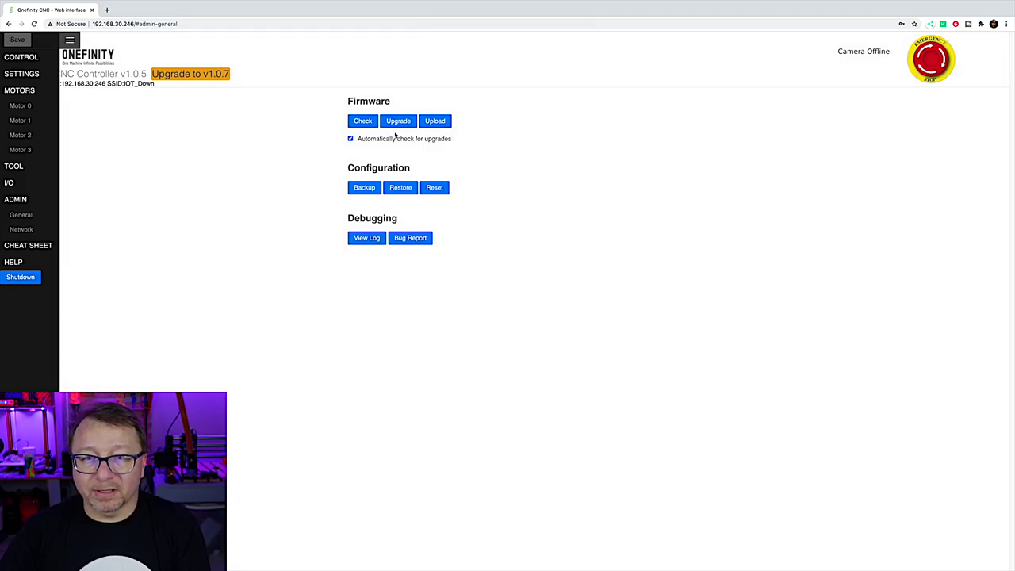
left_click(398, 125)
key("Return")
key("Return")
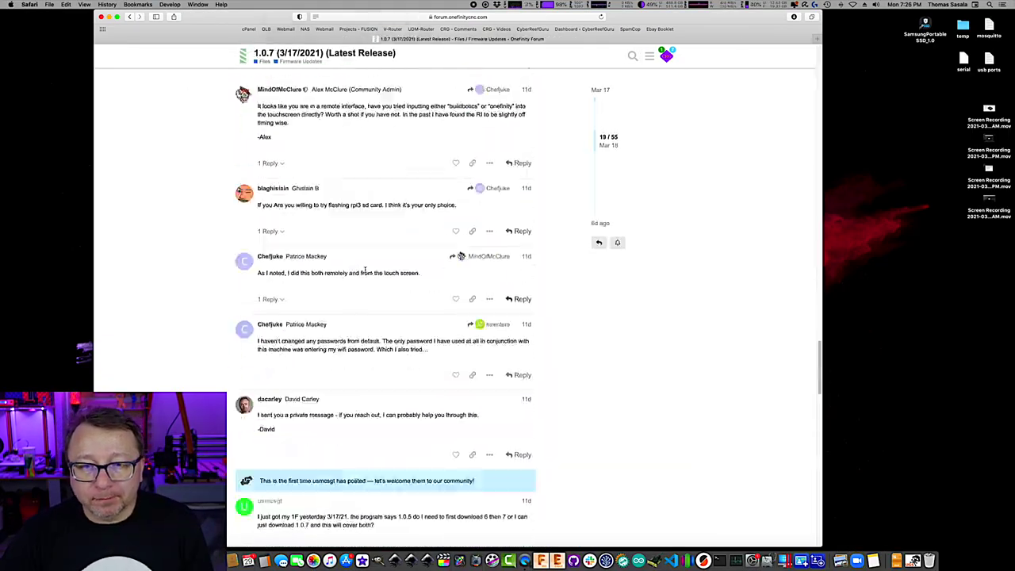
scroll(391, 244, "up", 10)
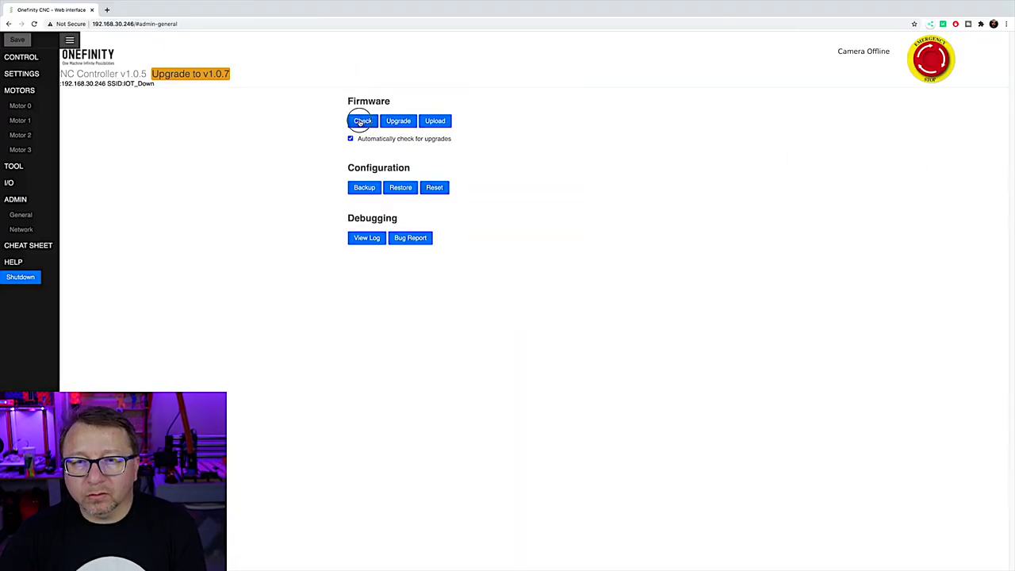
Reopen the 1.0.7 upgrade confirmation and submit the correct password to begin upgrading.
left_click(398, 120)
left_click(492, 312)
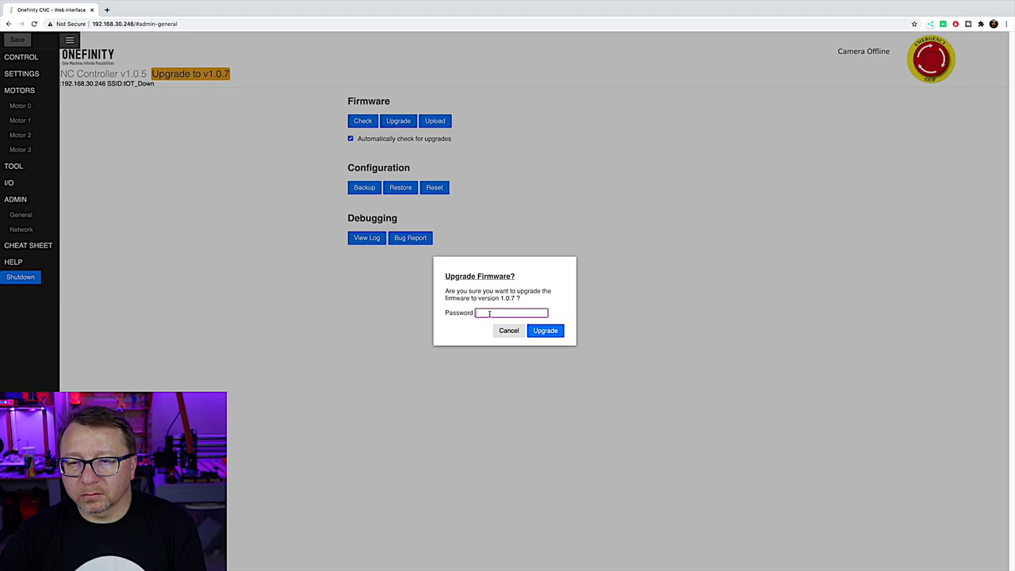
type("o")
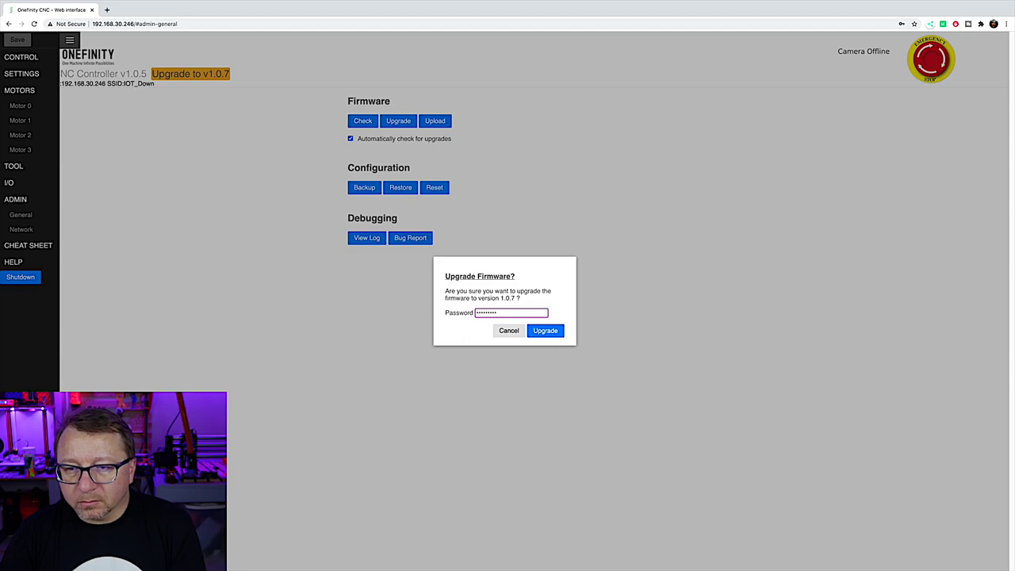
key("Return")
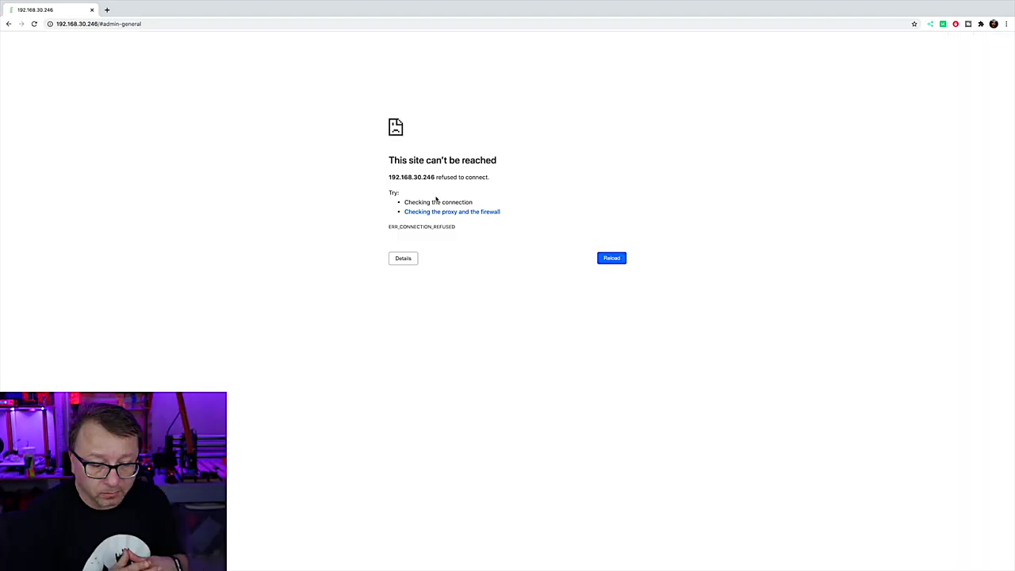
Reload the browser page after the upgrade so Admin General shows v1.0.7.
left_click(34, 24)
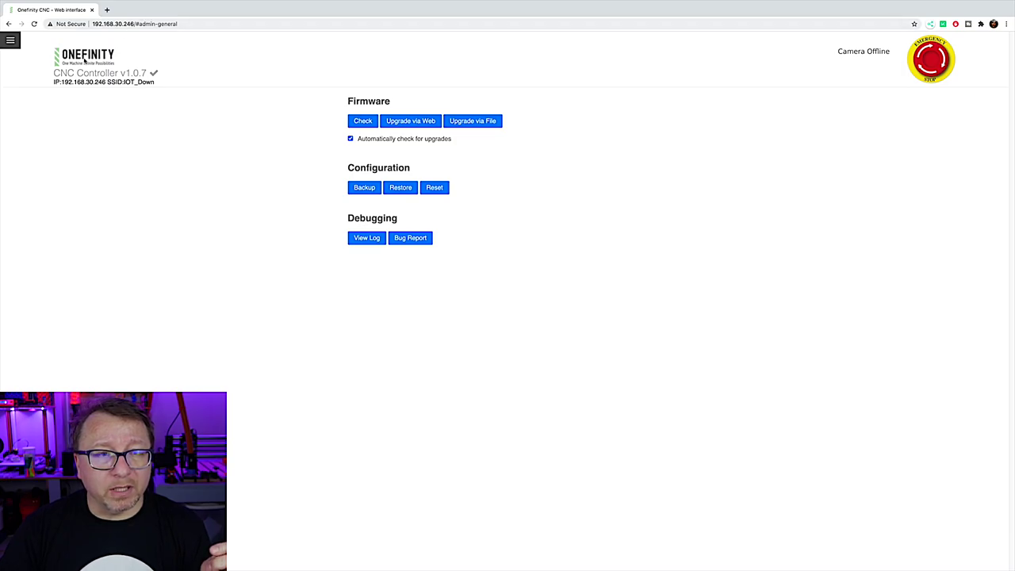
On the Control page, decline homing and show the Team Onefinity.ngc G-code listing with a small preview.
left_click(198, 24)
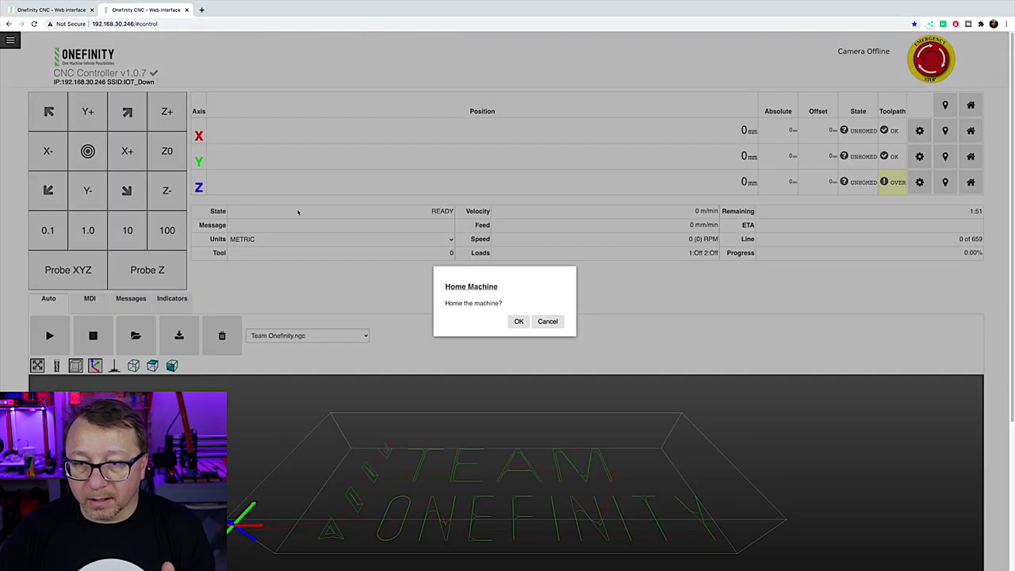
left_click(550, 321)
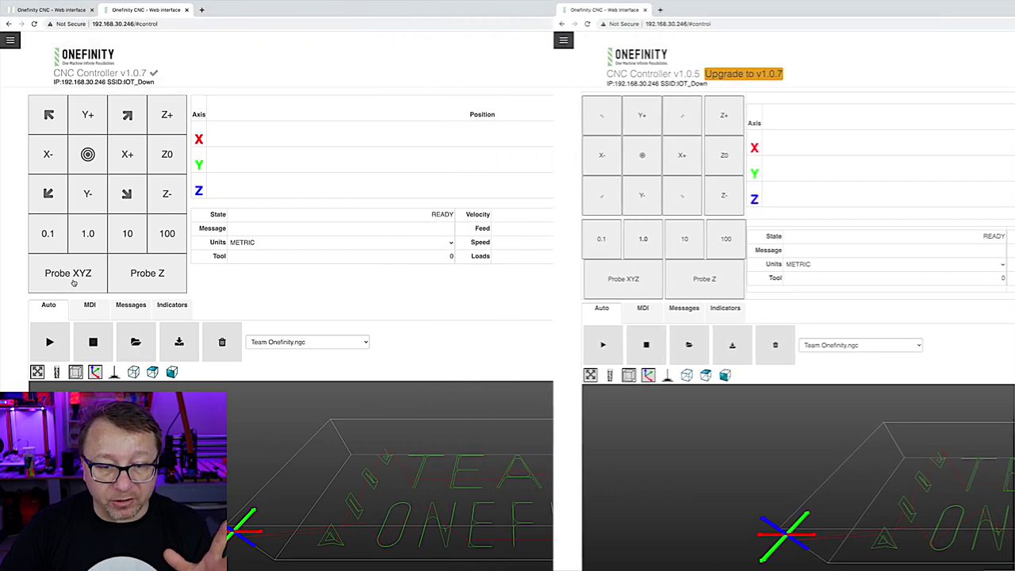
scroll(642, 365, "down", 3)
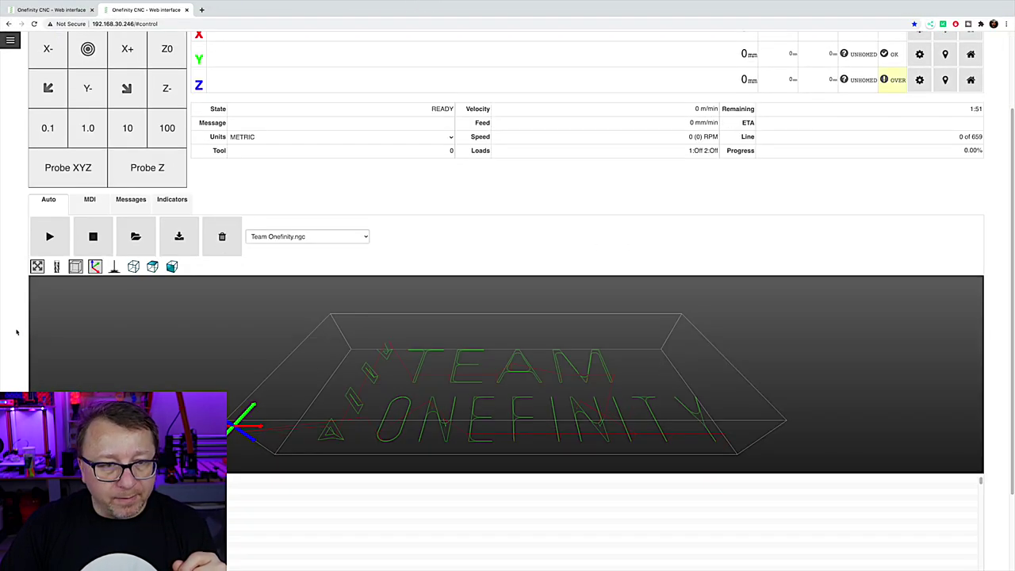
left_click(38, 268)
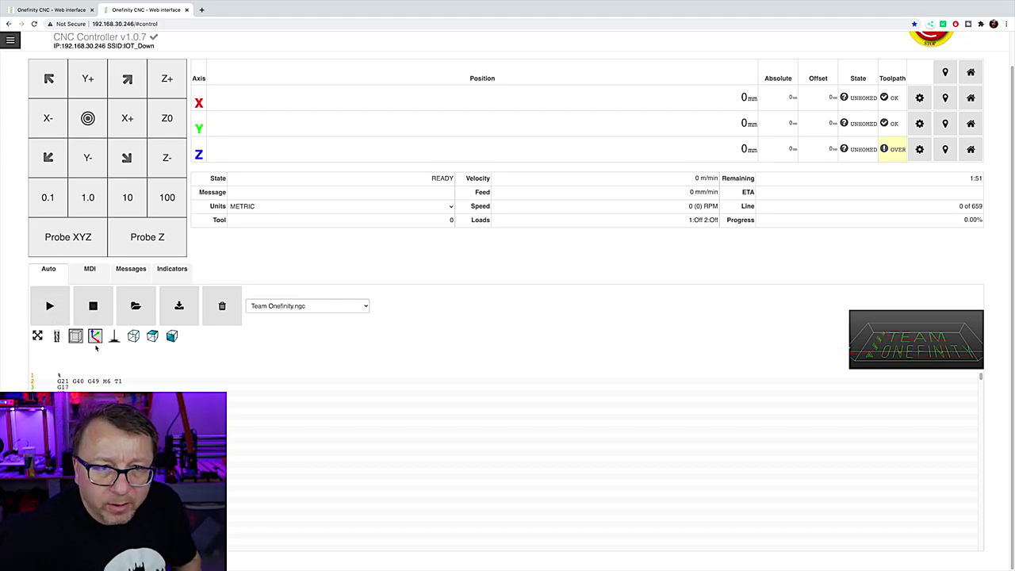
Home all axes so X, Y and Z read HOMED at 0 mm.
left_click(970, 72)
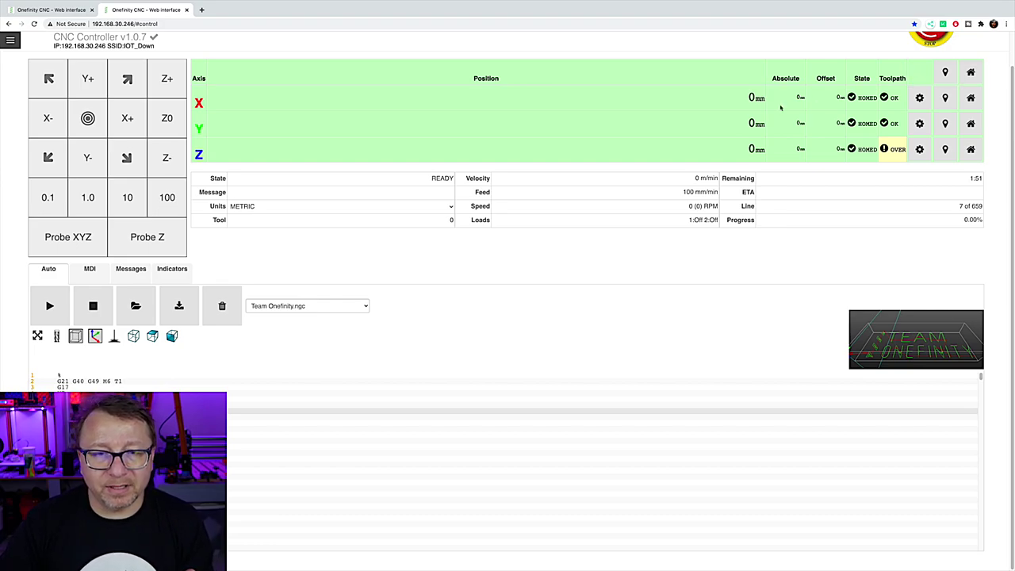
left_click(243, 211)
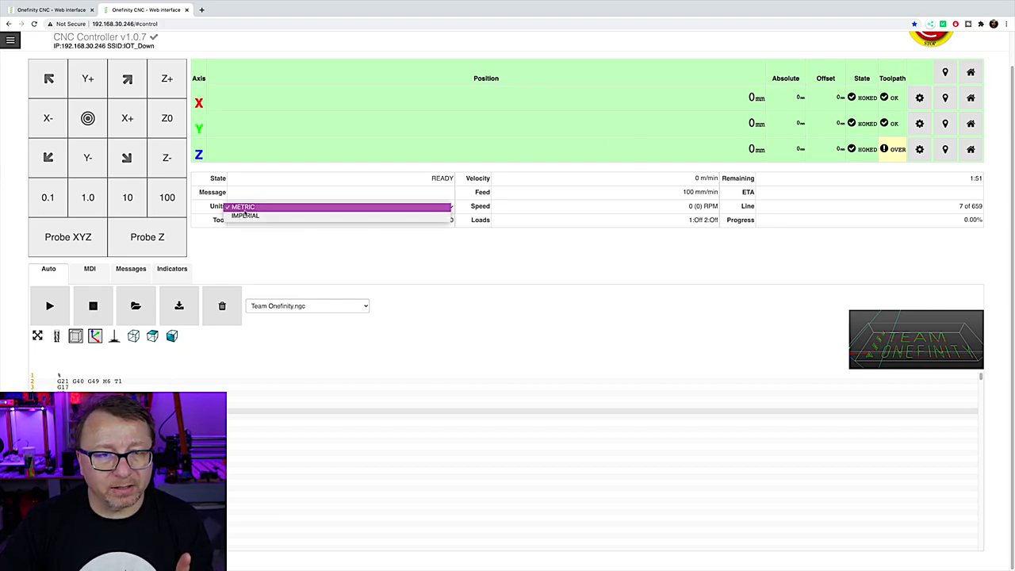
left_click(244, 208)
left_click(260, 208)
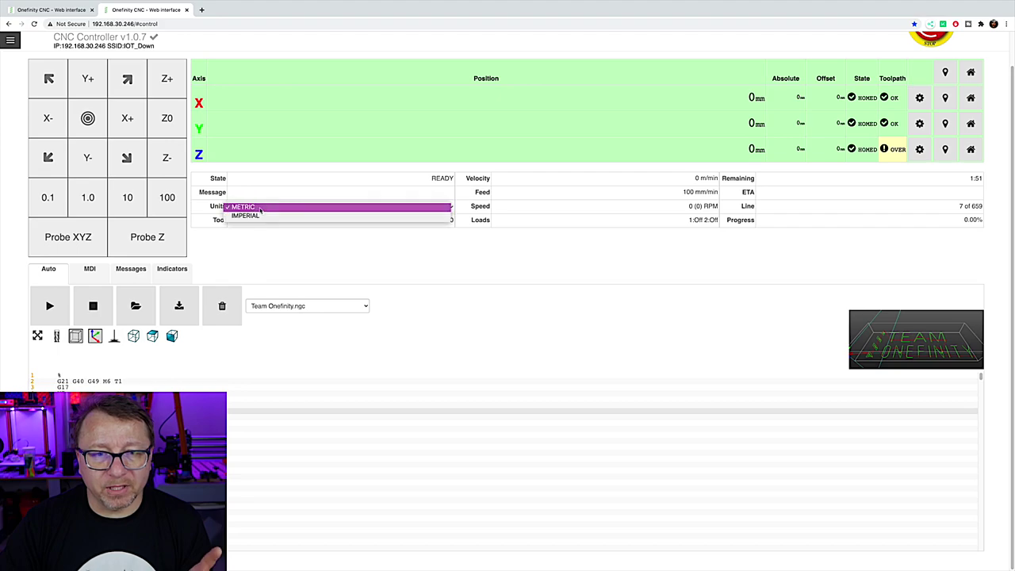
left_click(259, 215)
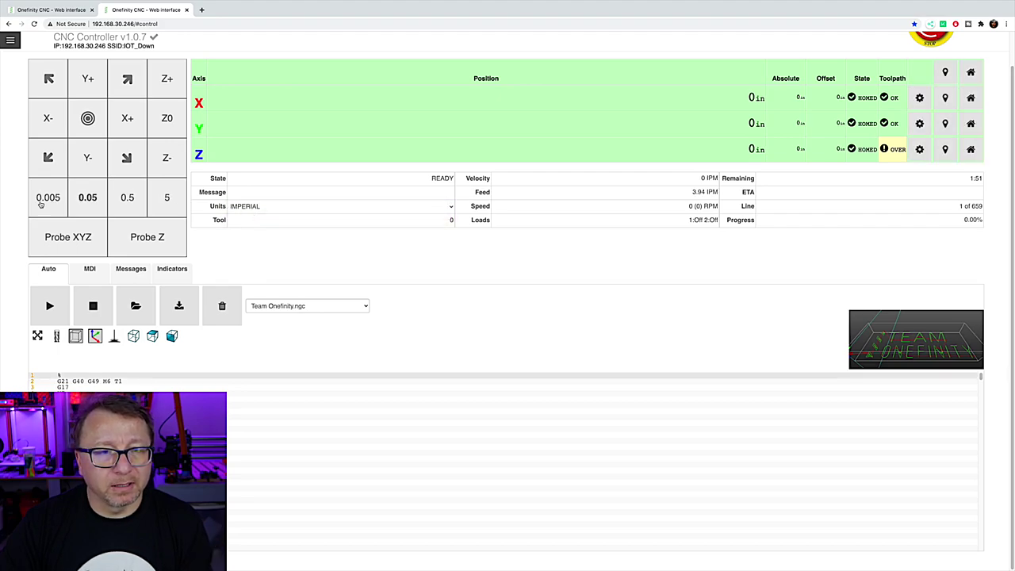
left_click(255, 207)
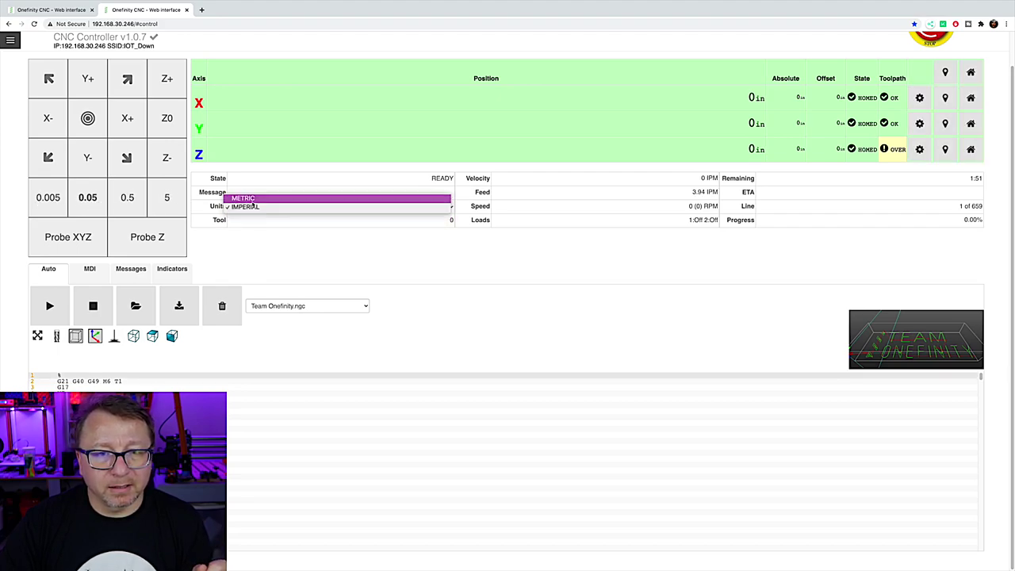
left_click(255, 198)
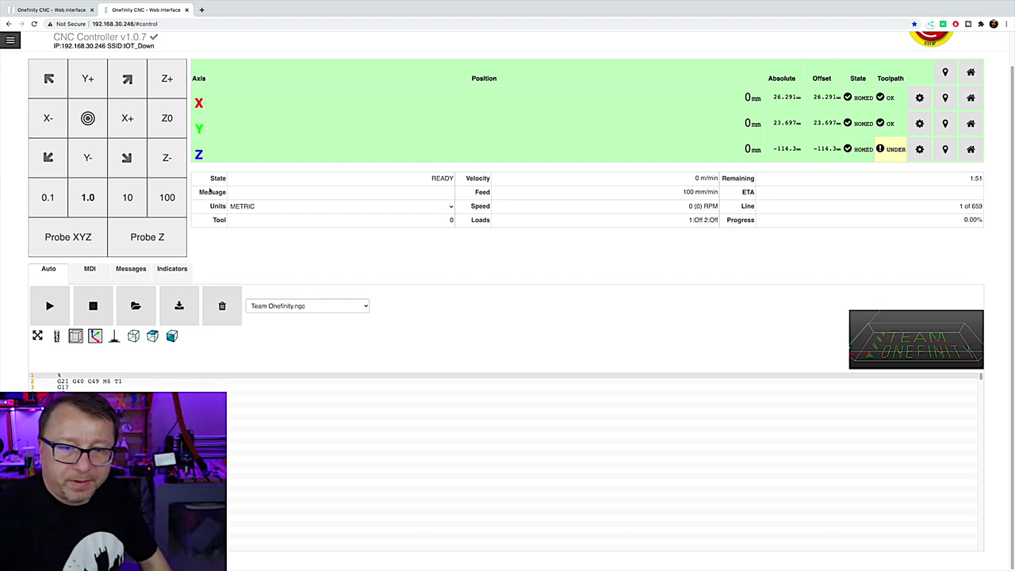
Open the dropdown list of job files.
left_click(327, 306)
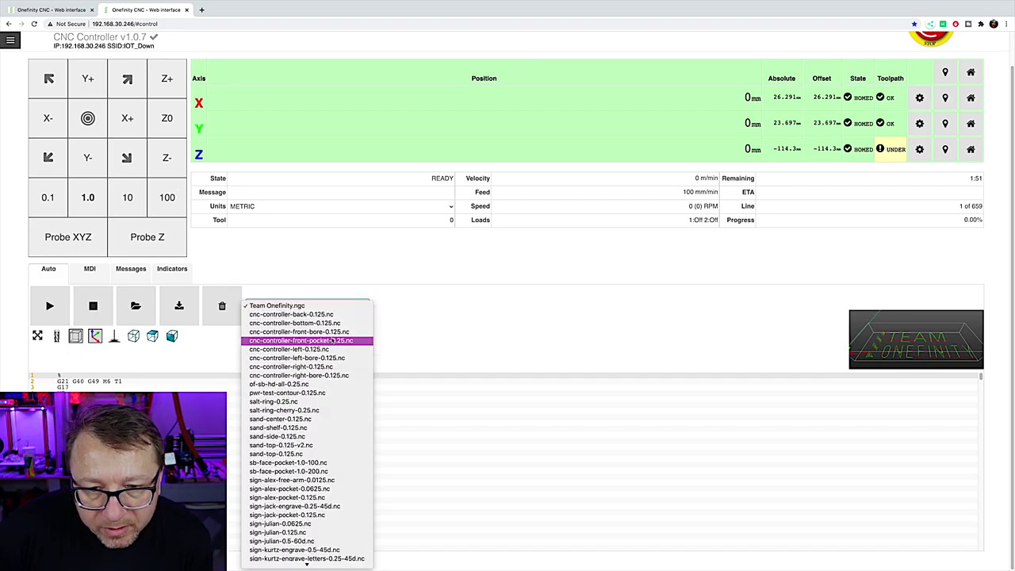
Select cnc-controller-front-pocket-0.25.nc from the file list as the job.
left_click(331, 340)
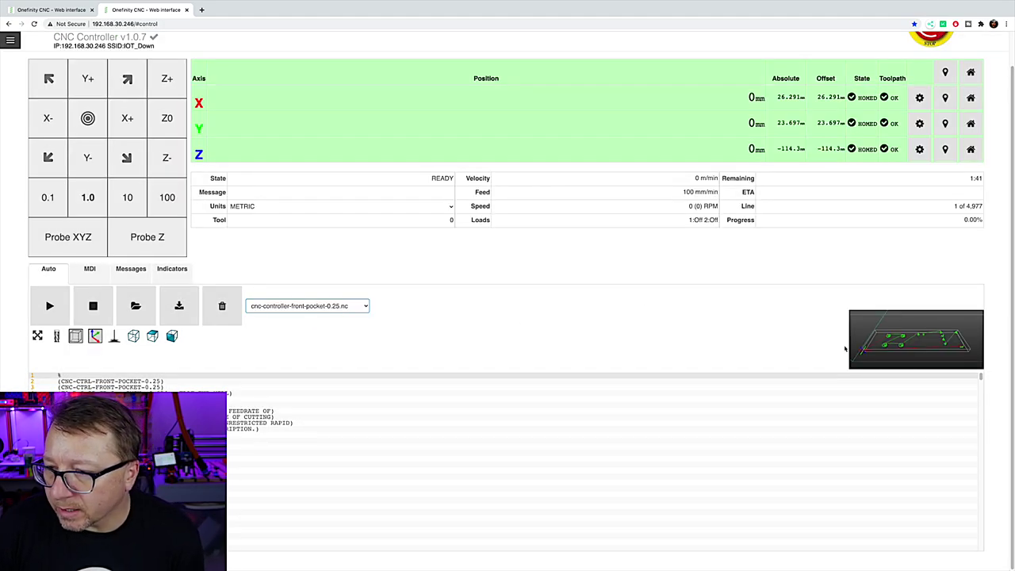
Switch to the 3D preview, orbit the front-pocket toolpath, and bring up the navigation menu.
left_click(41, 336)
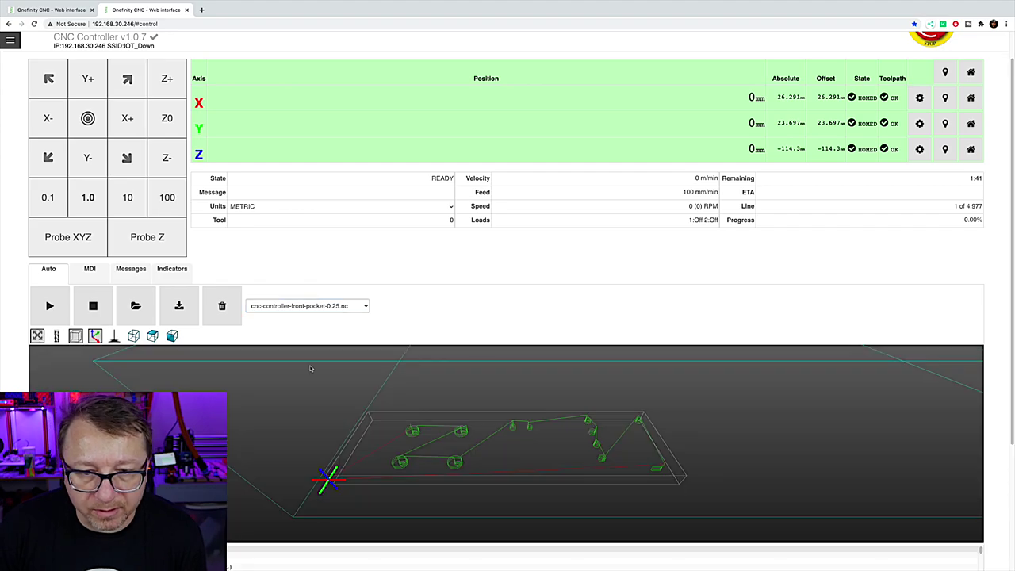
left_click_drag(524, 429, 614, 334)
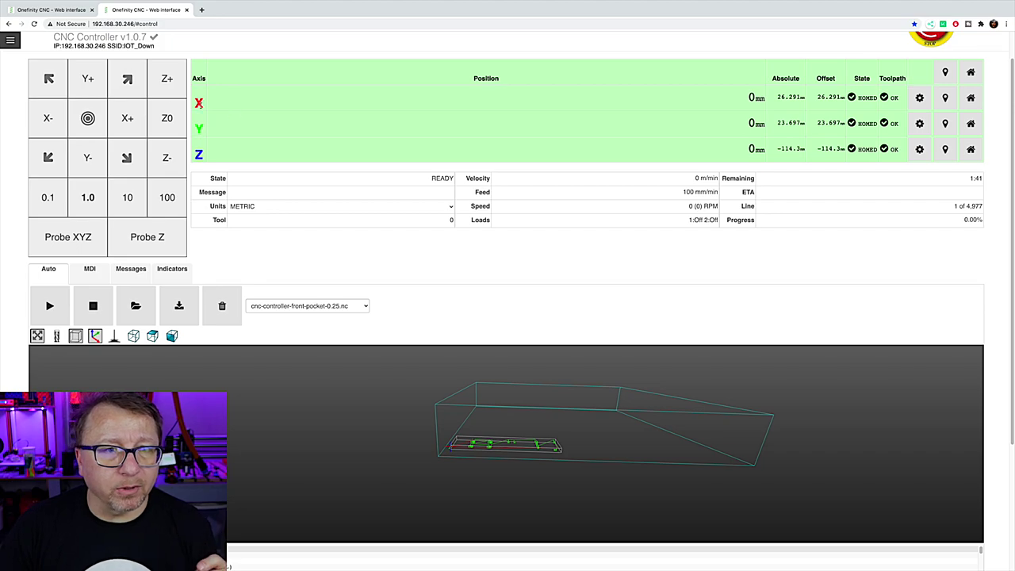
left_click(11, 40)
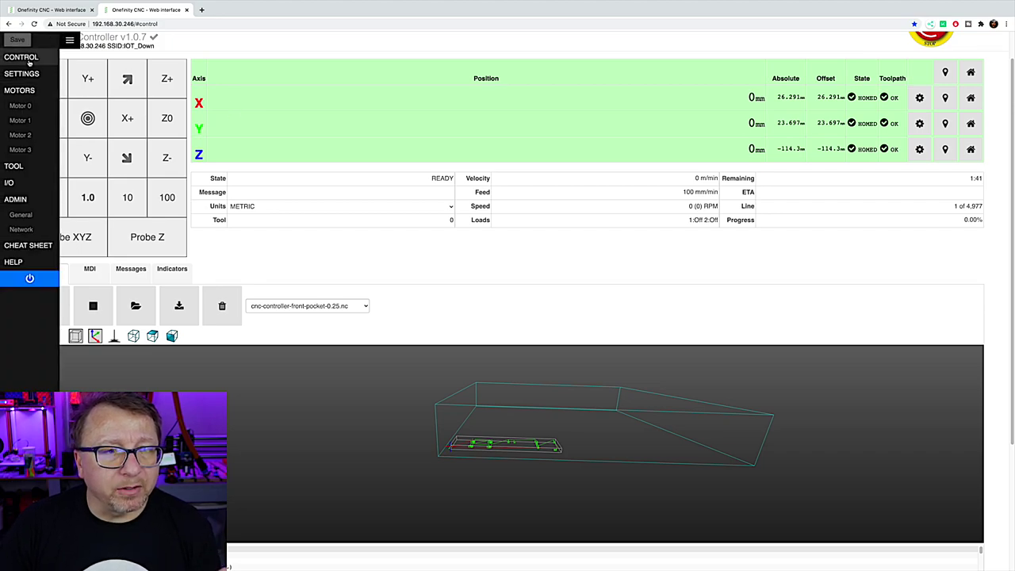
On Settings, inspect junction-accel 200000 and max-deviation 0.001 without changing either.
left_click(24, 73)
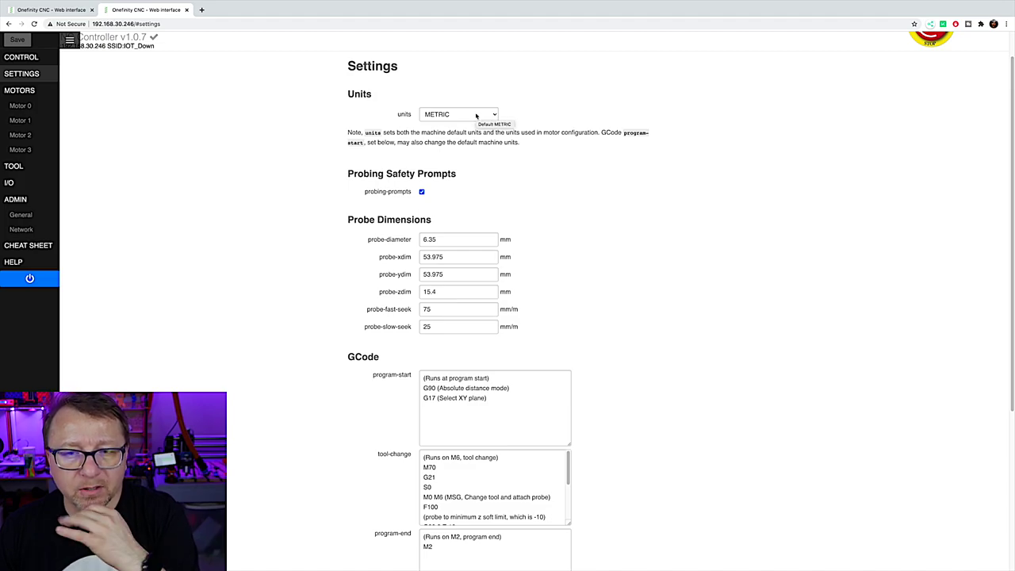
scroll(641, 251, "down", 3)
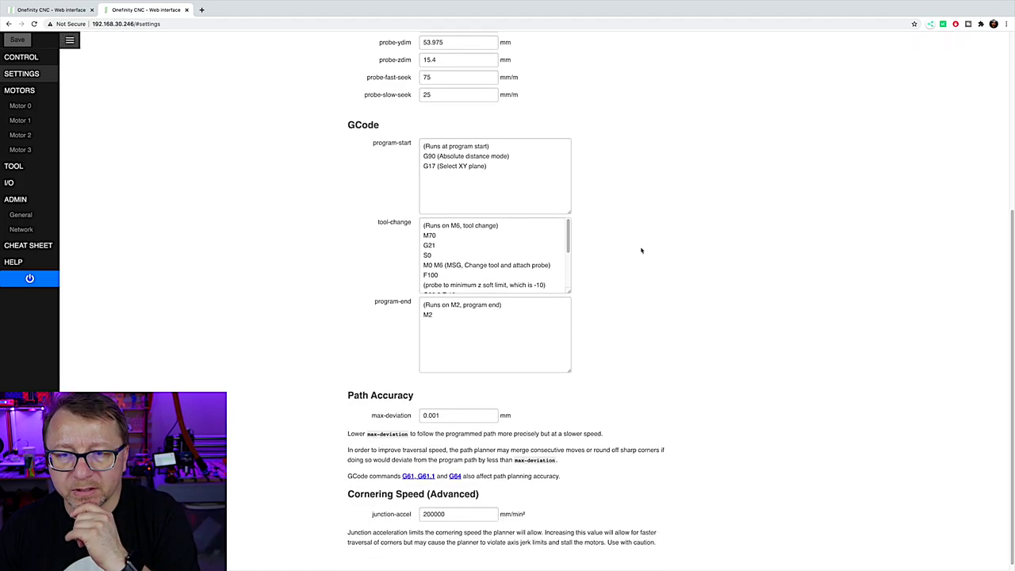
scroll(642, 249, "down", 1)
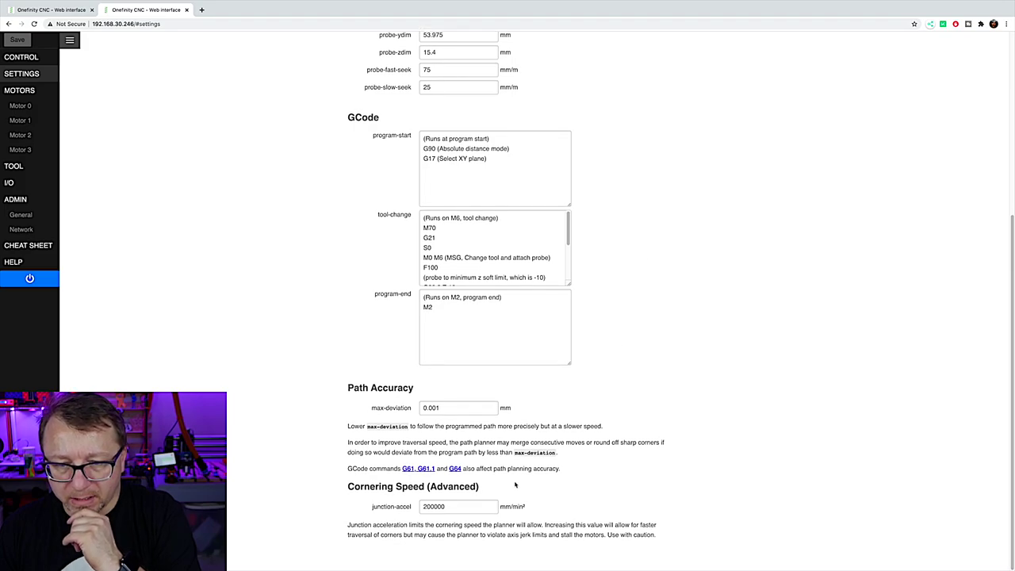
double_click(457, 509)
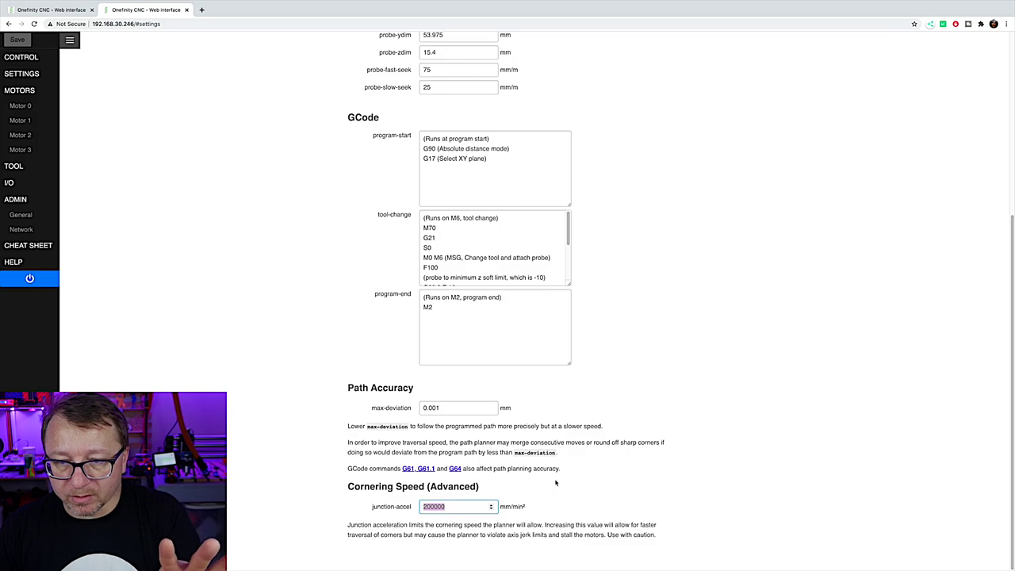
double_click(471, 411)
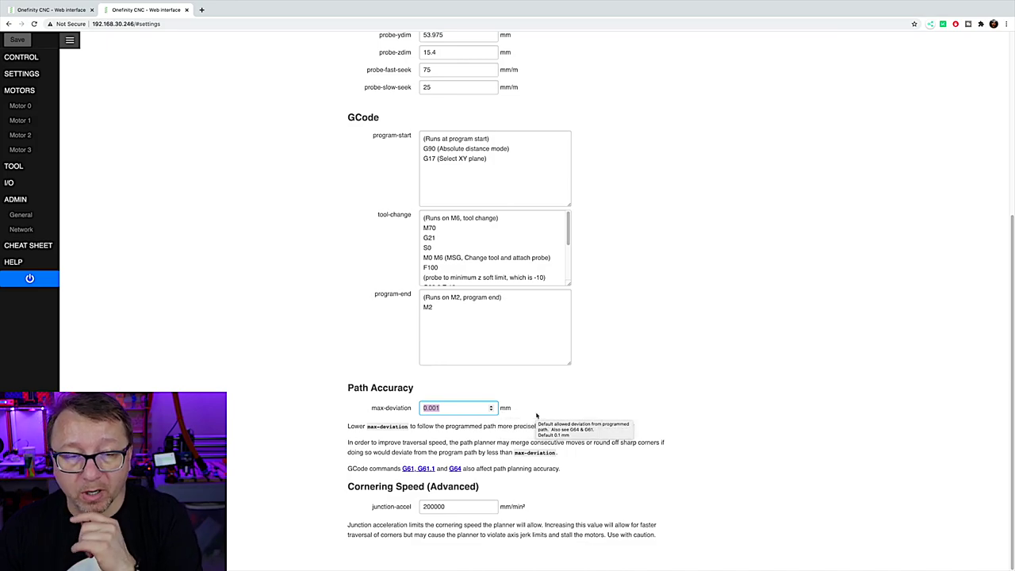
left_click(179, 327)
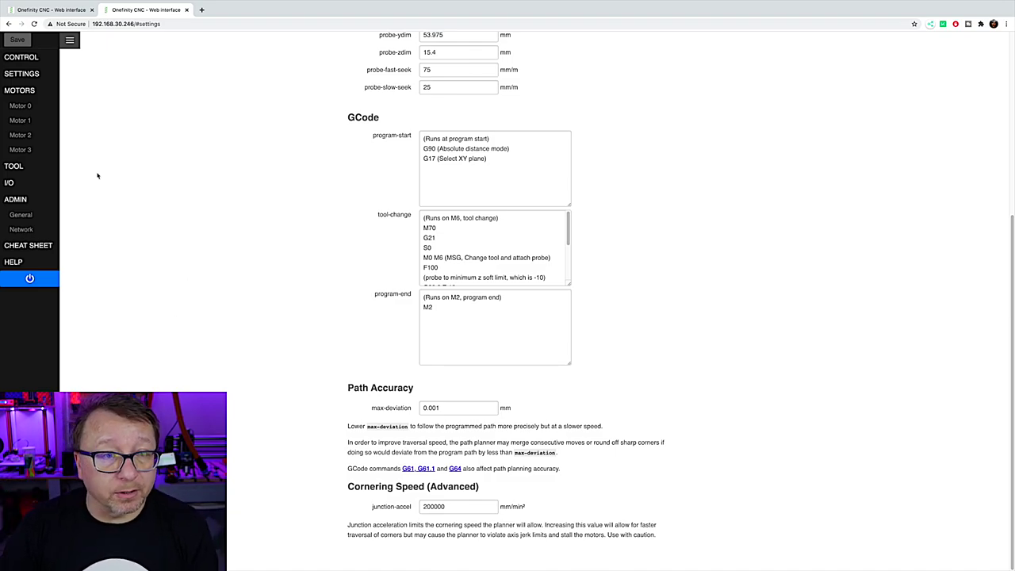
Inspect motor 0's configuration, including its travel-per-rev value.
left_click(26, 90)
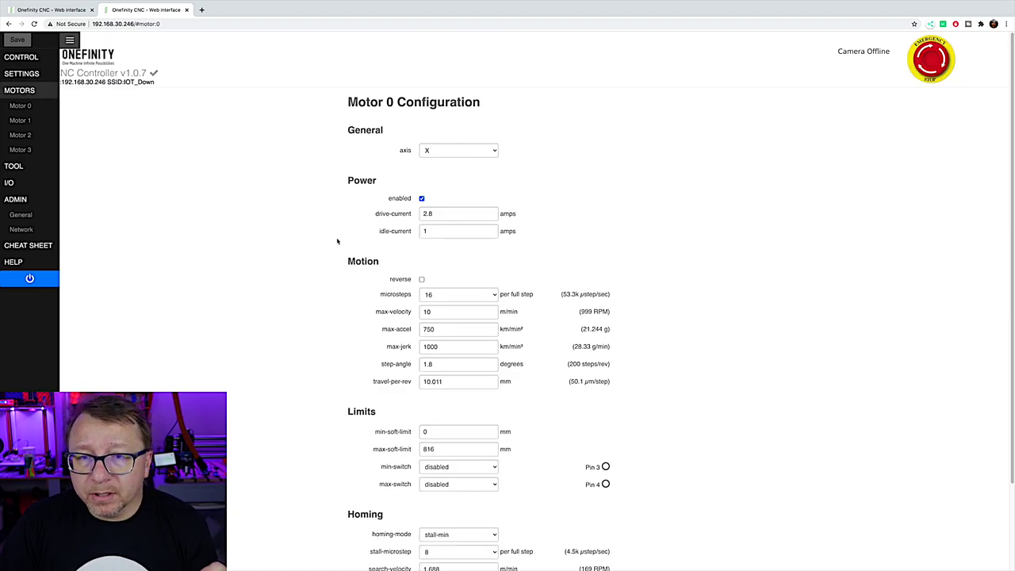
mouse_move(477, 236)
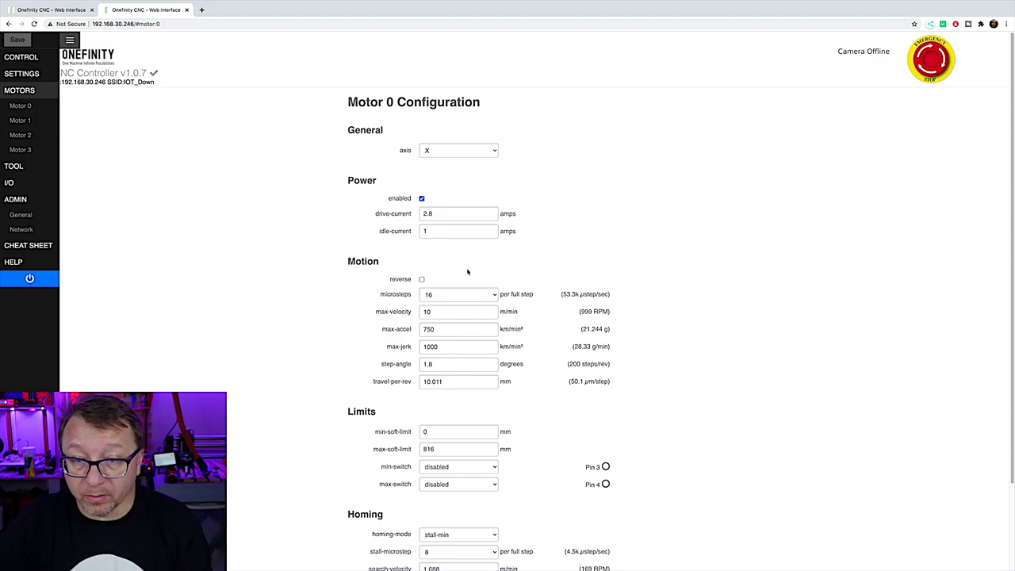
scroll(468, 271, "down", 3)
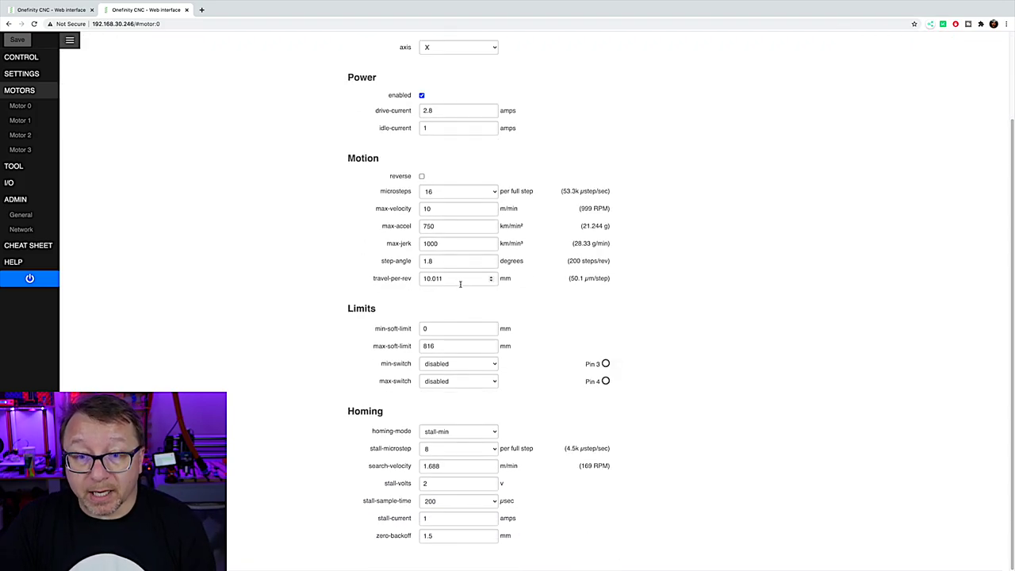
left_click(401, 279)
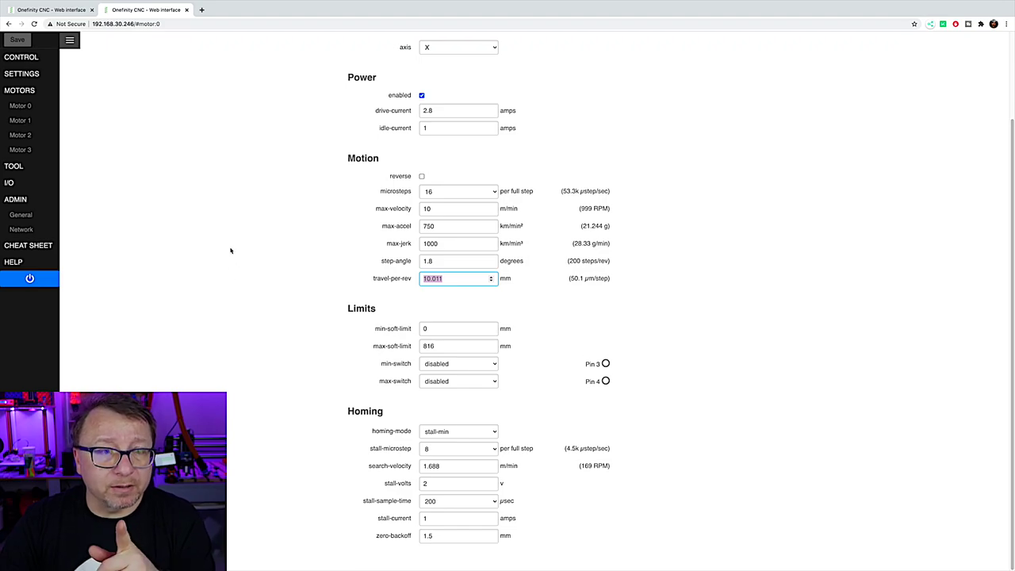
Step through motors 1, 2 and 3, ending on the PWM Spindle tool page (255 RPM, 1000 Hz).
left_click(20, 121)
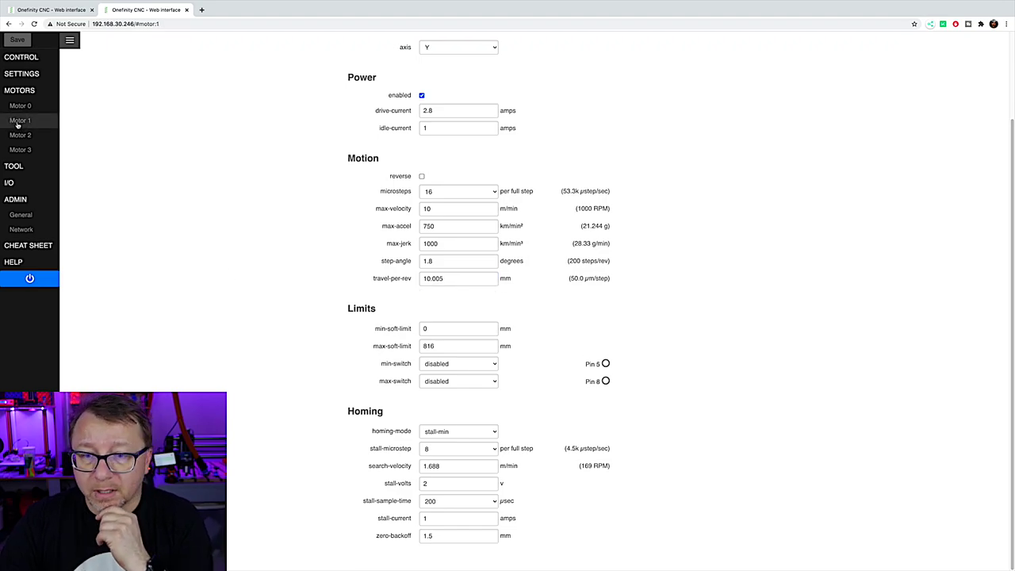
left_click(22, 136)
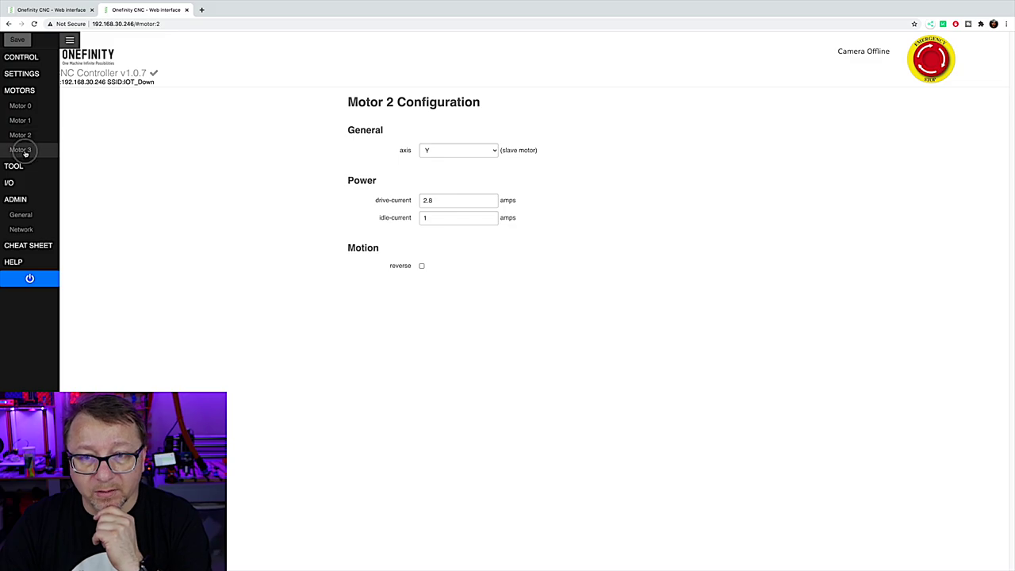
left_click(21, 150)
scroll(198, 263, "down", 3)
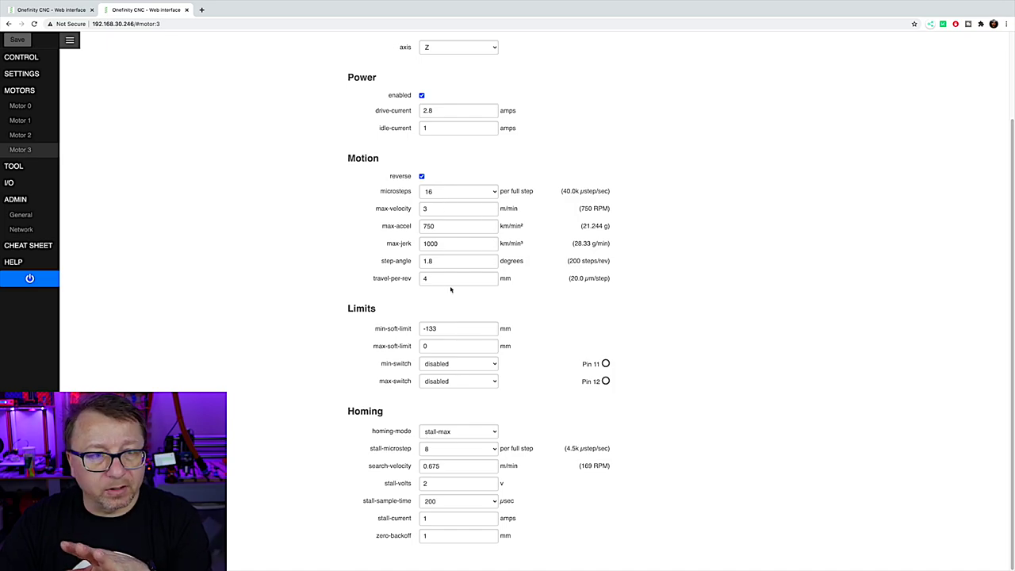
left_click(17, 167)
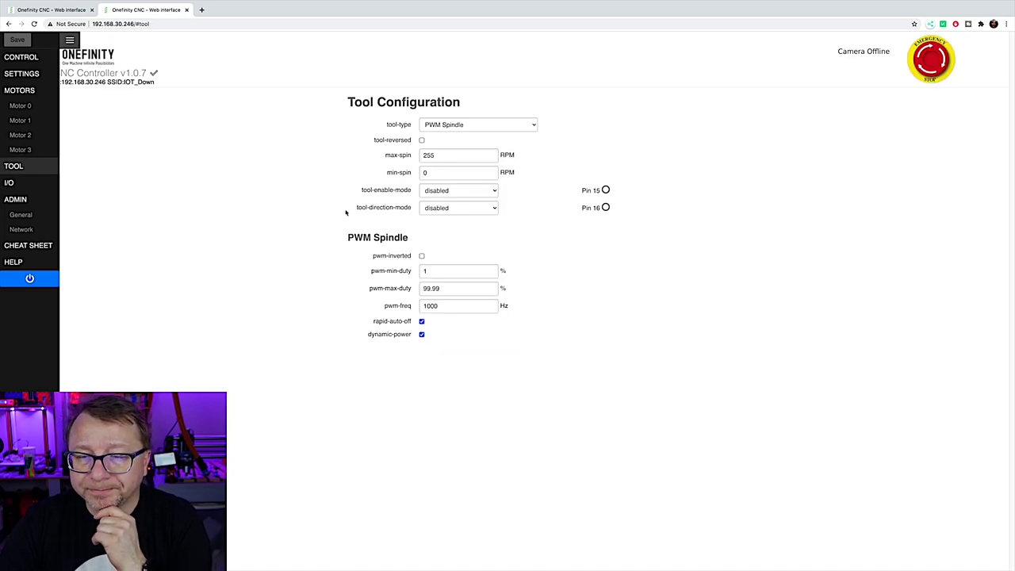
Browse the I/O, Admin General and Network pages, then collapse the sidebar.
left_click(18, 183)
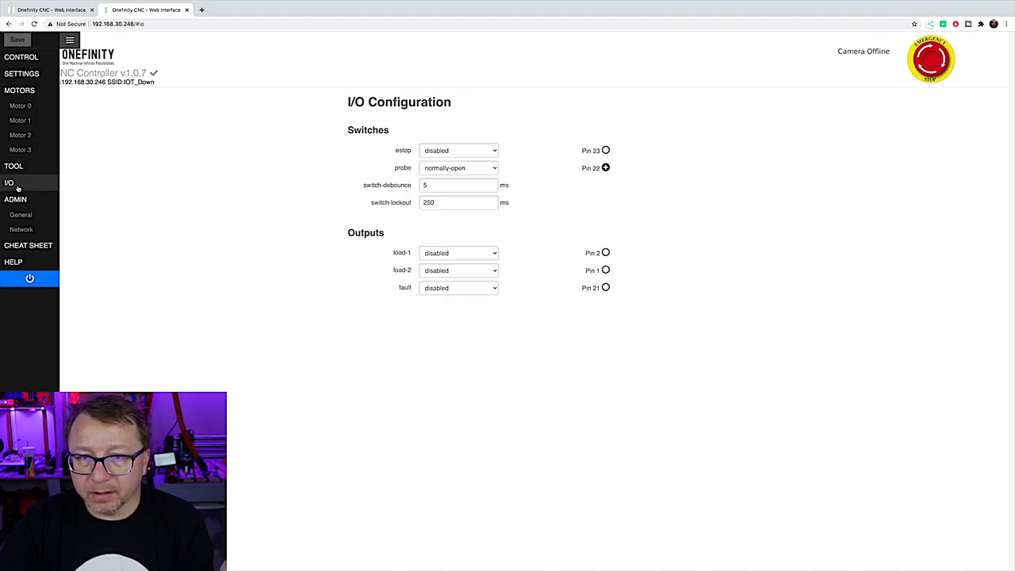
left_click(18, 200)
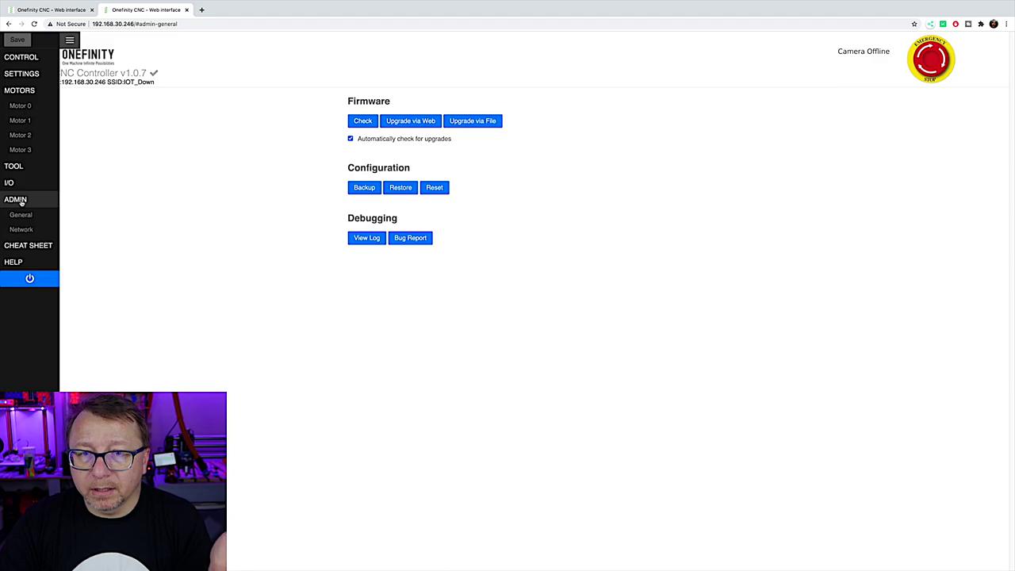
left_click(13, 212)
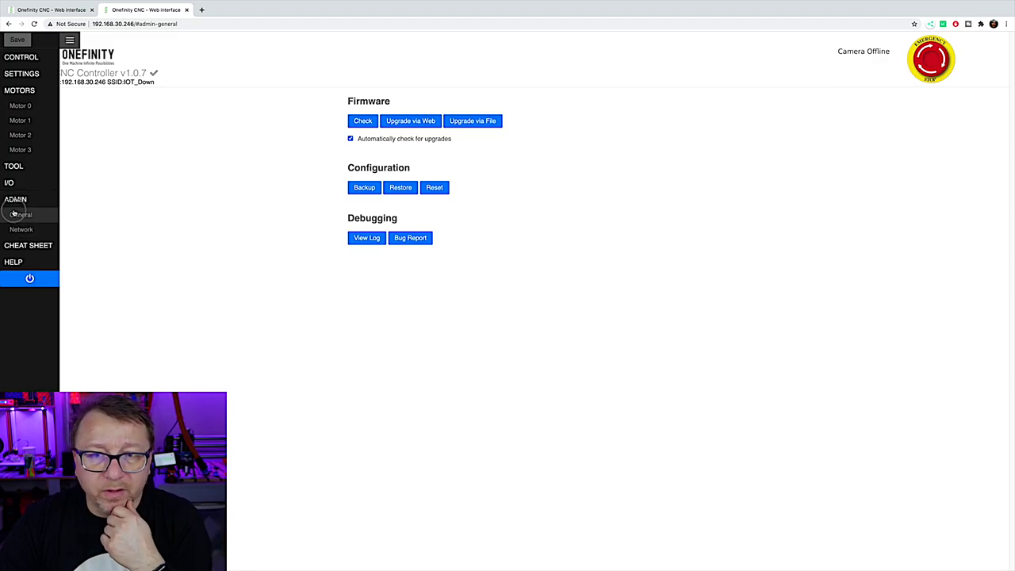
left_click(22, 229)
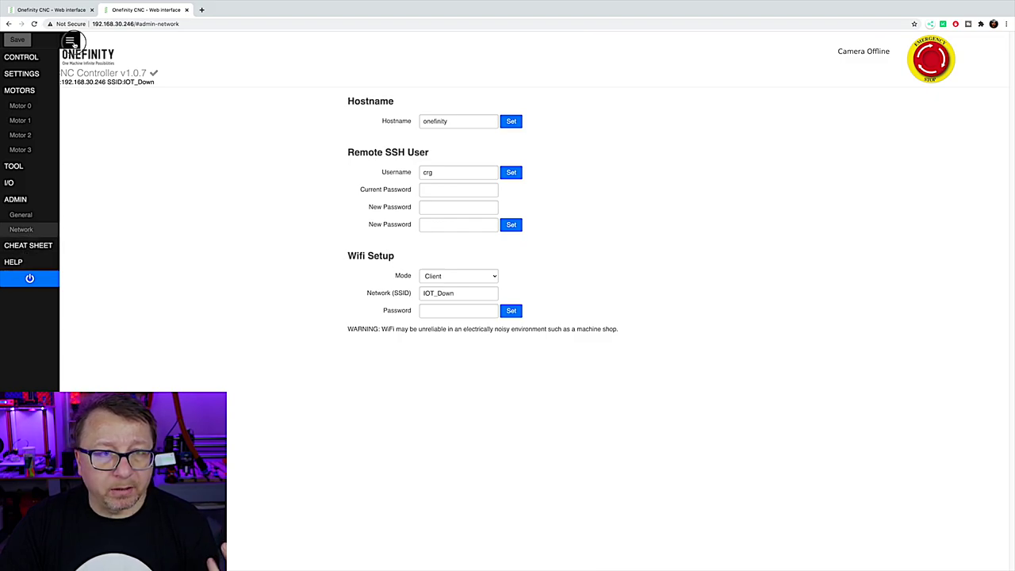
left_click(70, 40)
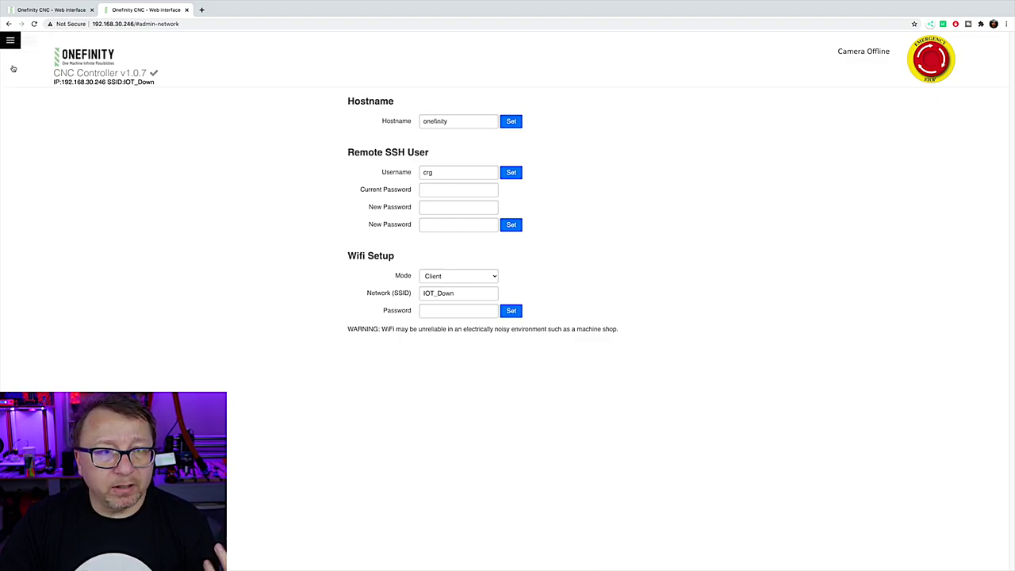
Go back to the Control page and scroll through the cnc-controller-front-pocket-0.25.nc G-code listing.
left_click(12, 41)
left_click(21, 57)
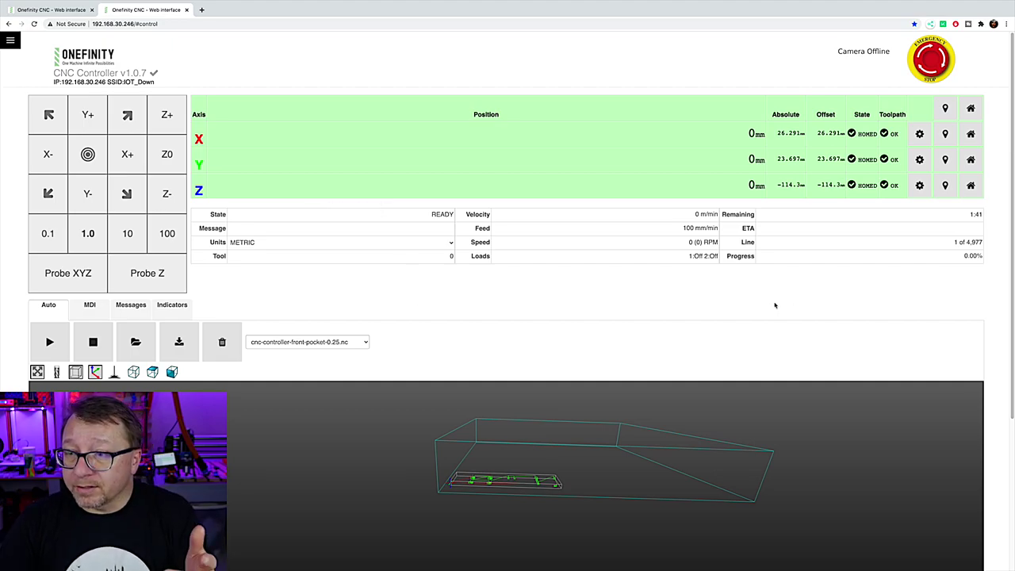
scroll(768, 305, "down", 5)
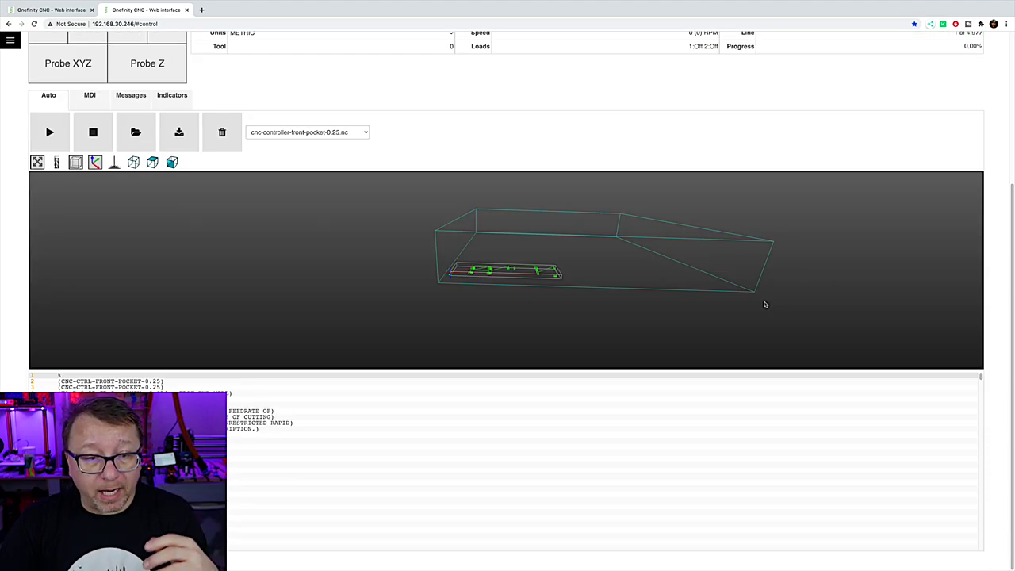
scroll(666, 310, "up", 3)
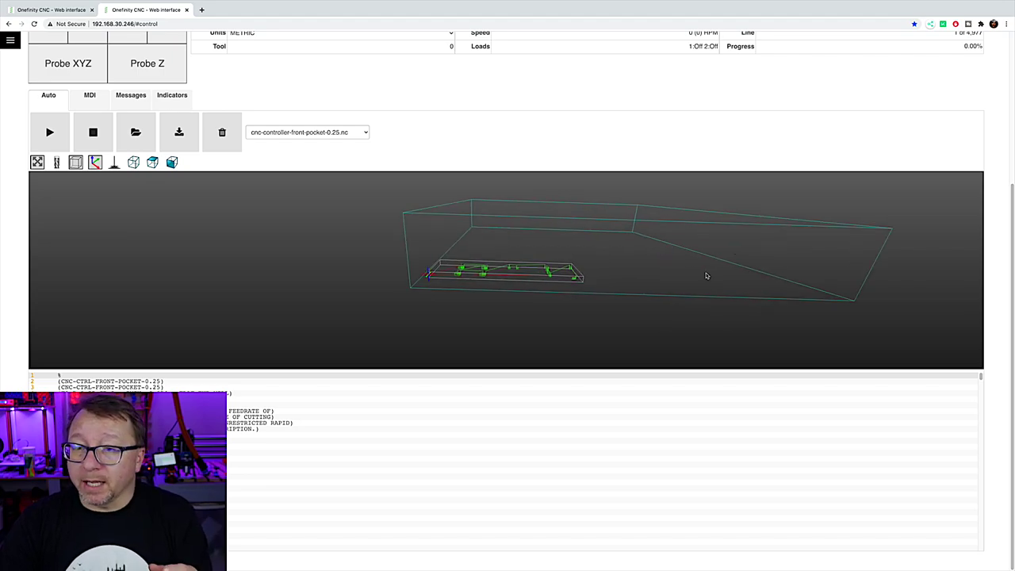
scroll(991, 149, "up", 5)
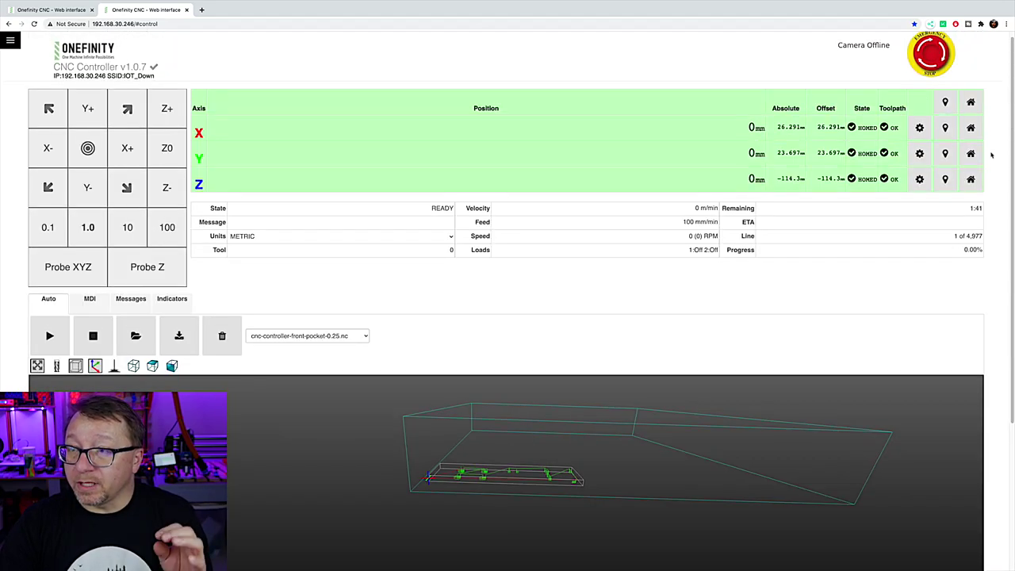